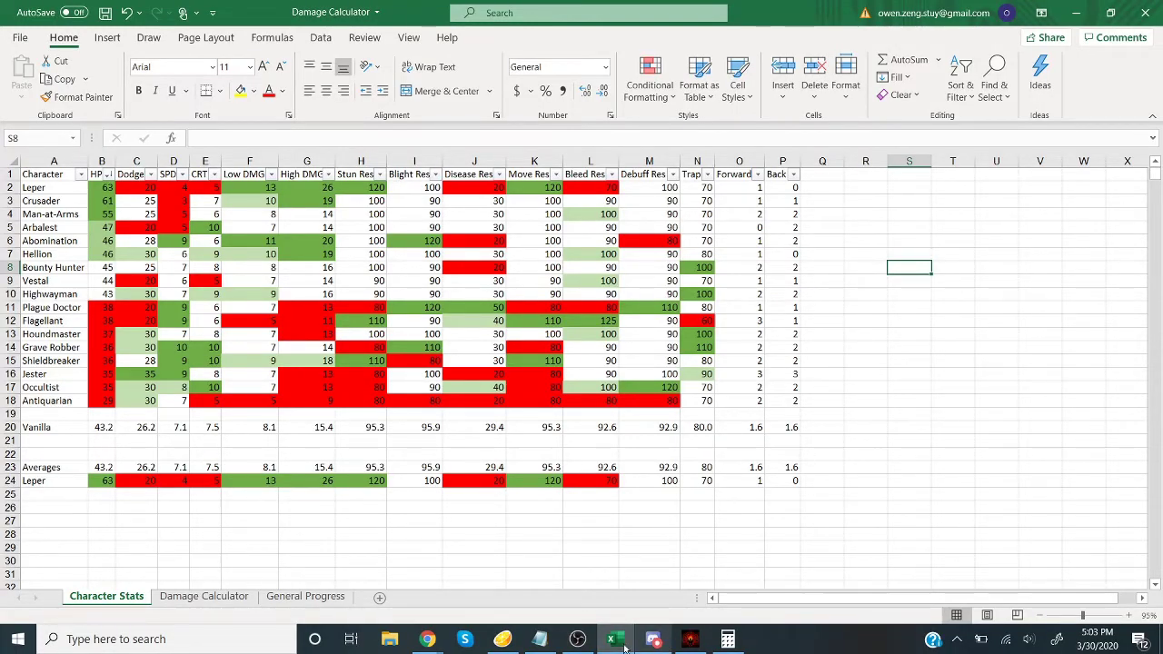
{"action": "left_click", "coordinate": [577, 639]}
{"action": "left_click", "coordinate": [577, 638]}
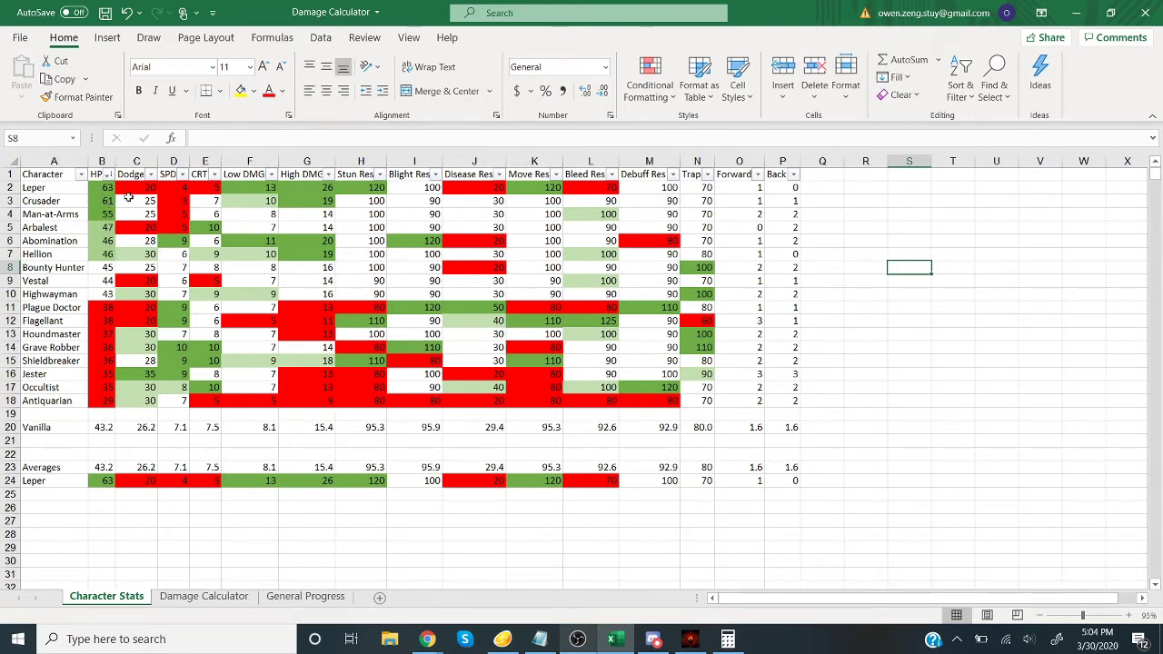
Step: Compare Leper's HP and Dodge in row 24 with the values in the Averages row
{"action": "left_click", "coordinate": [144, 475]}
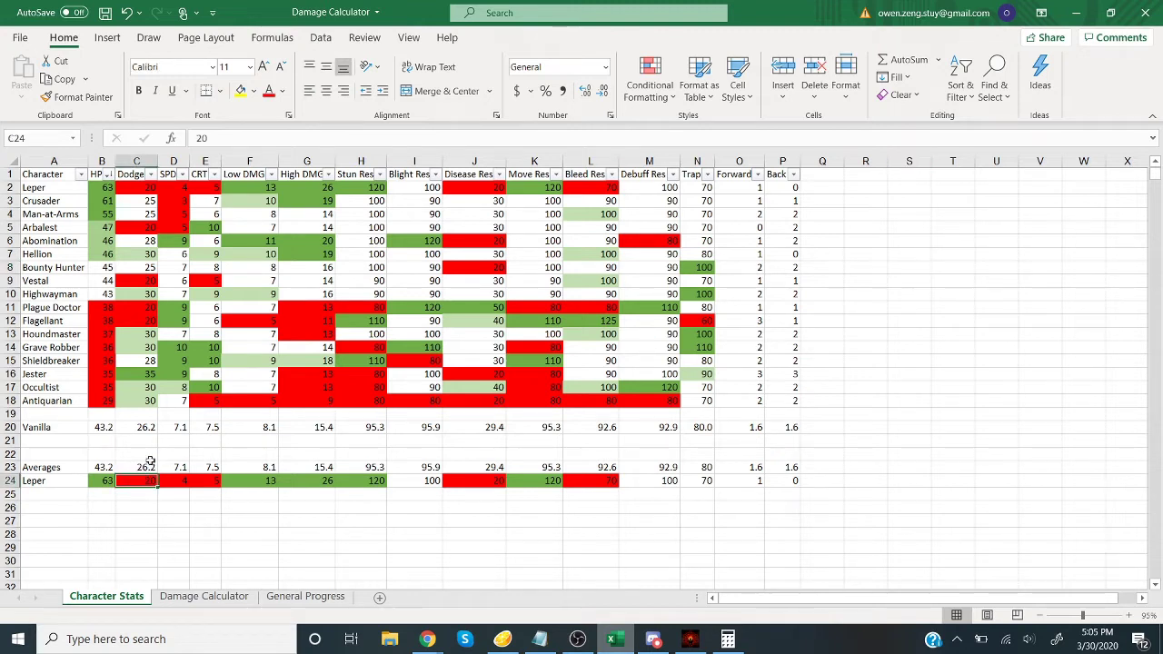
{"action": "left_click", "coordinate": [100, 480]}
{"action": "left_click", "coordinate": [128, 482]}
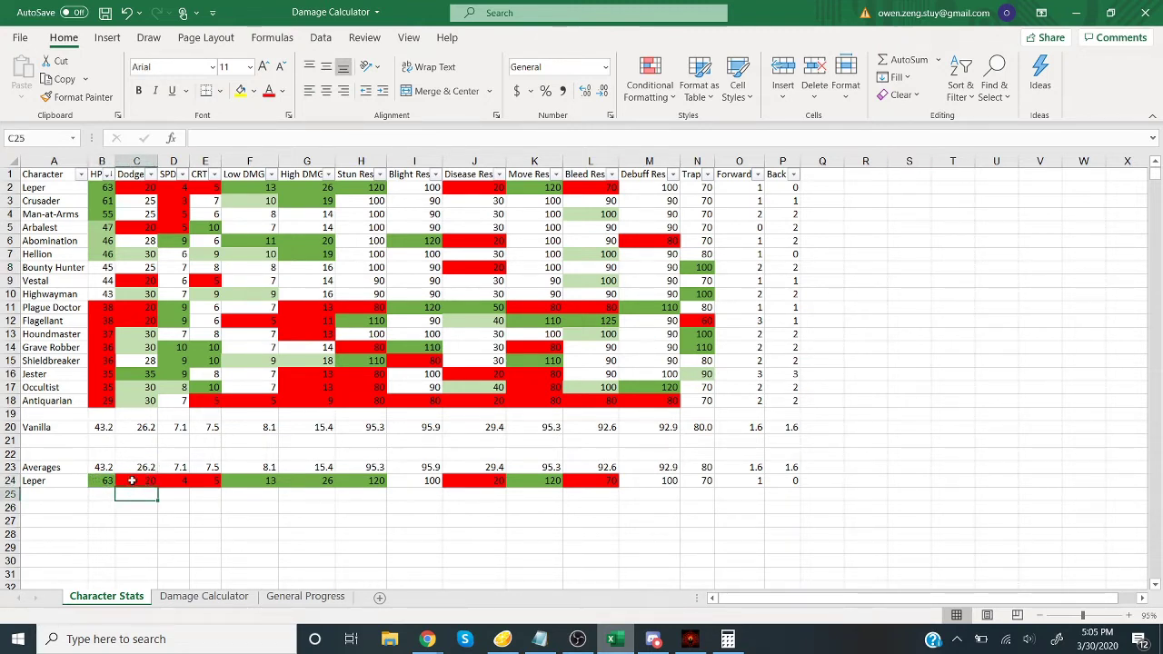
{"action": "left_click", "coordinate": [101, 482]}
{"action": "left_click", "coordinate": [128, 481]}
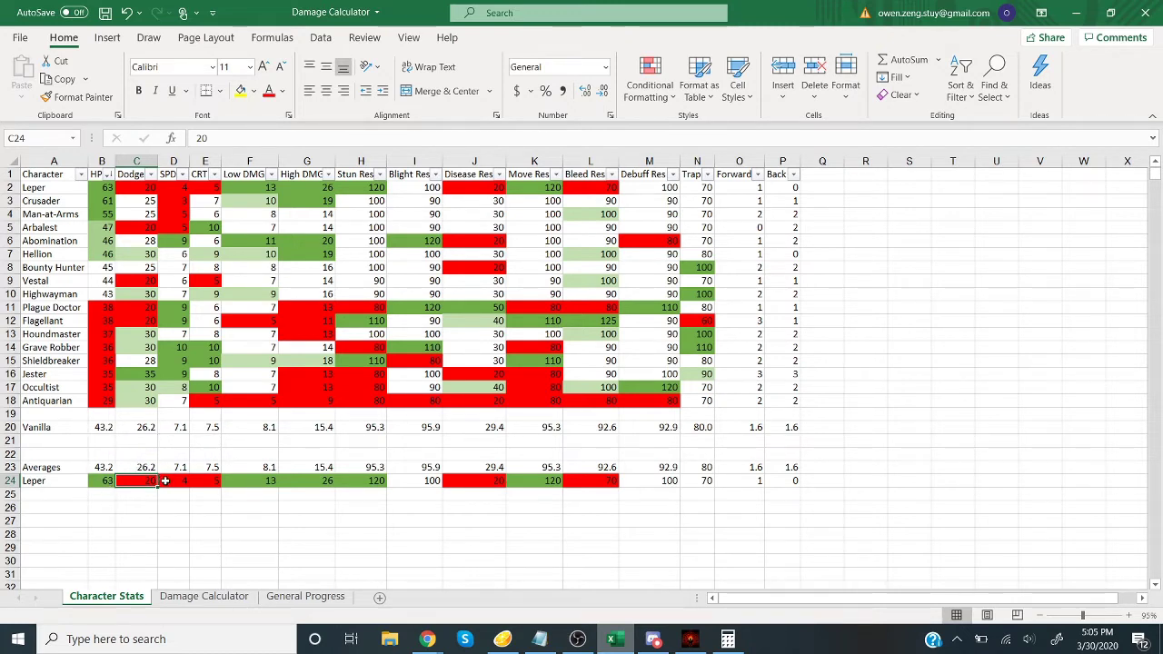
{"action": "mouse_move", "coordinate": [148, 481]}
{"action": "left_mouse_down"}
{"action": "mouse_move", "coordinate": [136, 489]}
{"action": "mouse_move", "coordinate": [141, 465]}
{"action": "left_mouse_up"}
Step: Sort the character table by SPD from largest to smallest to rank Leper's speed
{"action": "left_click", "coordinate": [175, 485]}
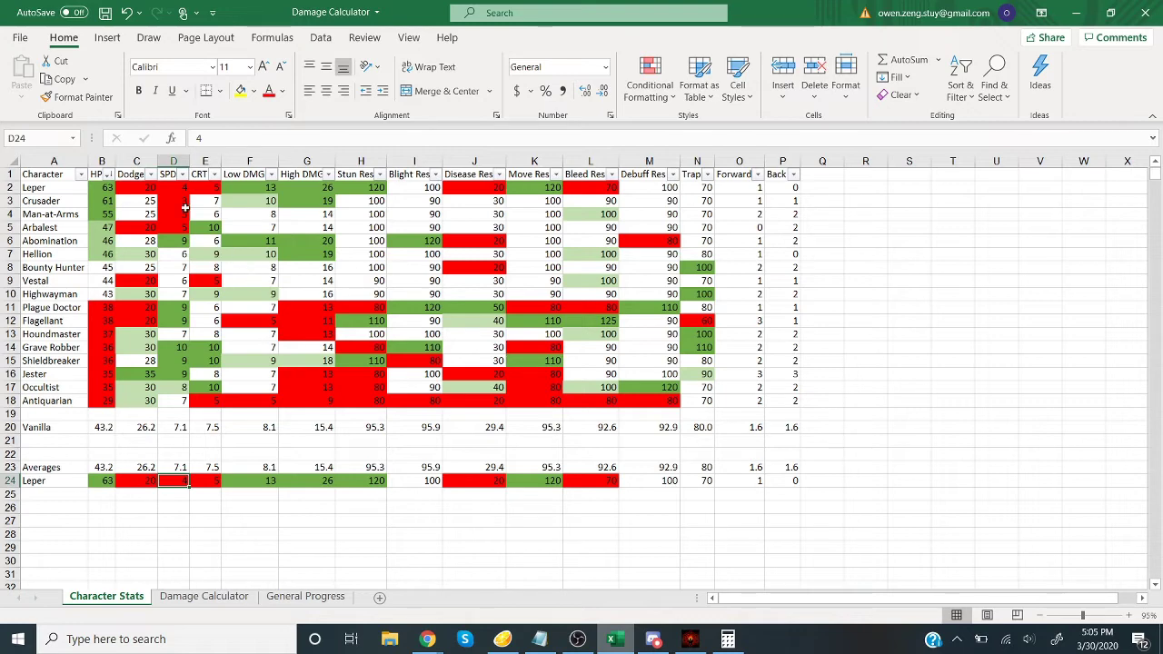
{"action": "left_click", "coordinate": [182, 174]}
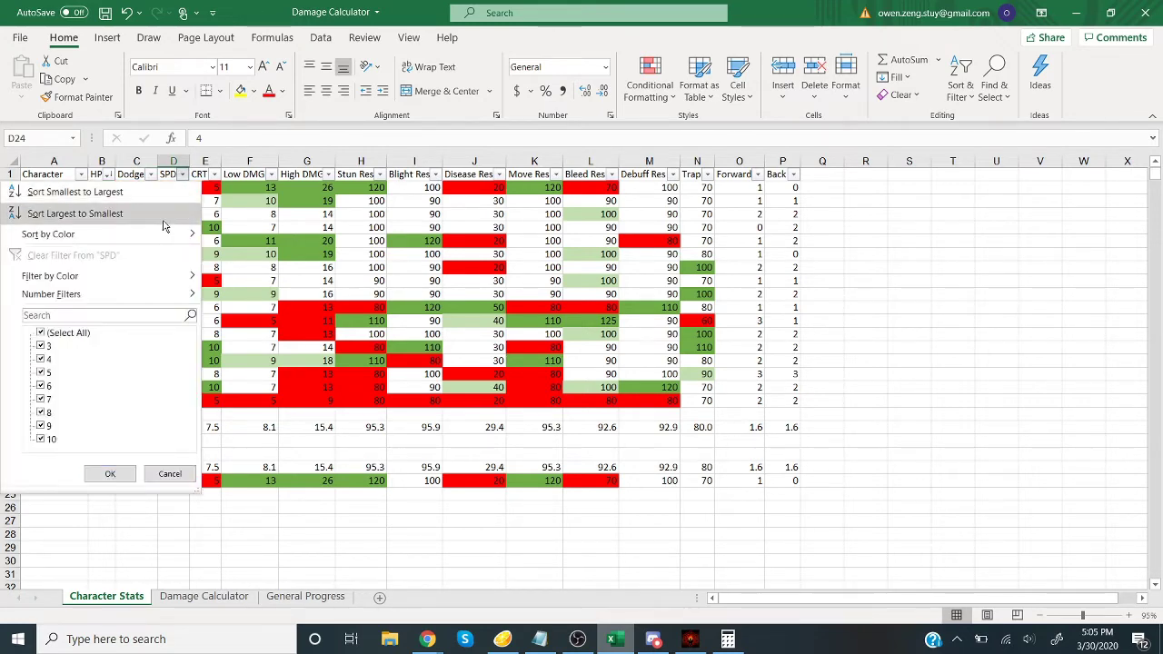
{"action": "left_click", "coordinate": [164, 223]}
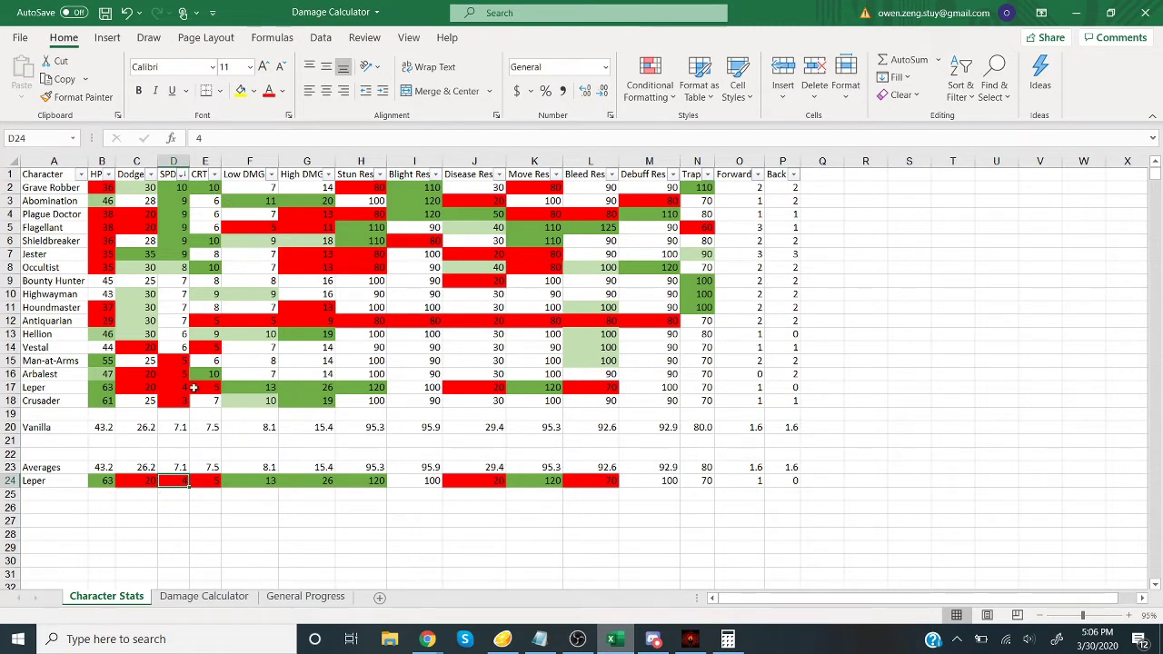
Step: Sort the character table by CRT from largest to smallest to rank Leper's crit
{"action": "left_click", "coordinate": [205, 477]}
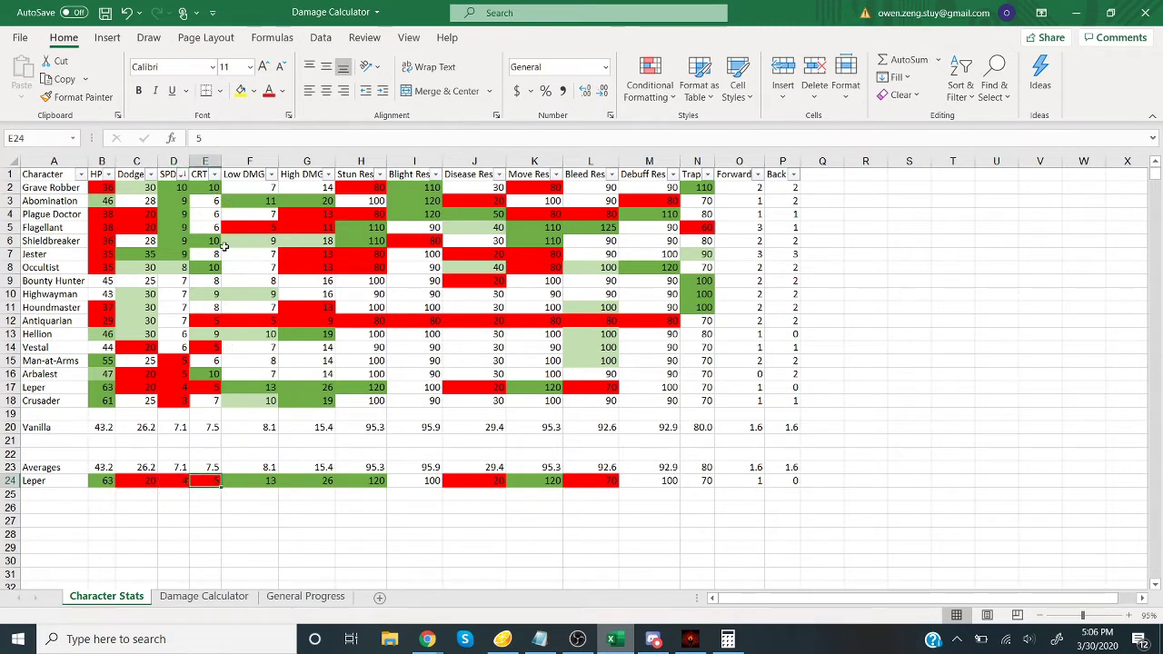
{"action": "left_click", "coordinate": [214, 174]}
{"action": "left_click", "coordinate": [202, 213]}
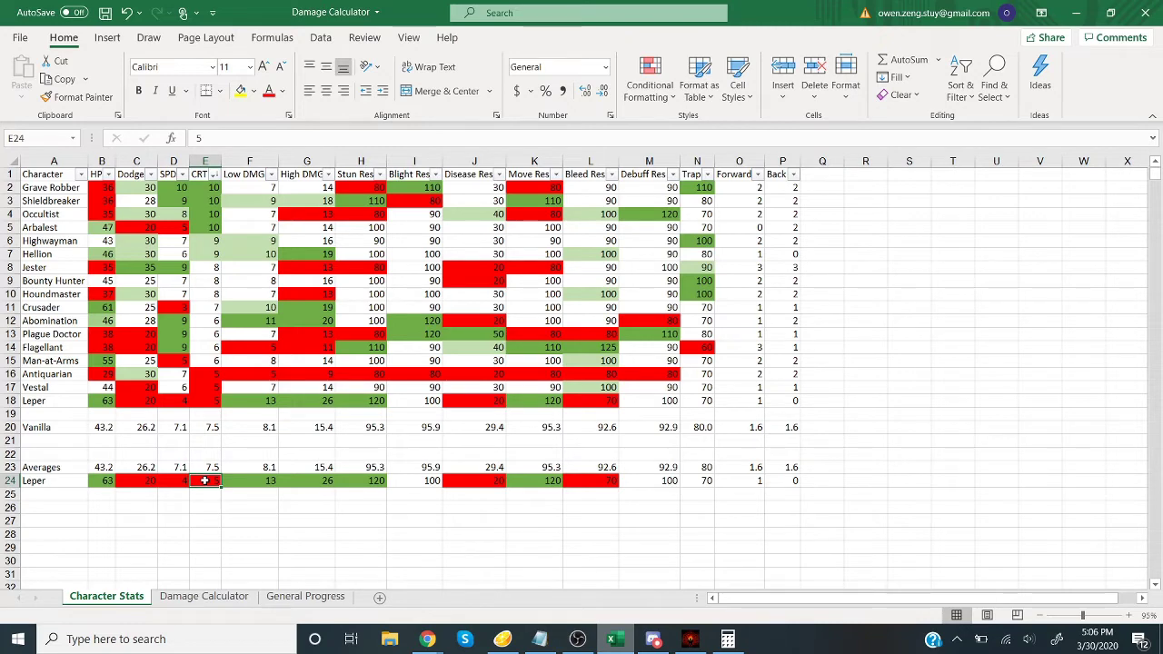
Step: Sort the character table by High DMG from largest to smallest to rank Leper's damage
{"action": "left_click_drag", "start_coordinate": [264, 480], "coordinate": [326, 480]}
{"action": "key", "text": "ctrl+c"}
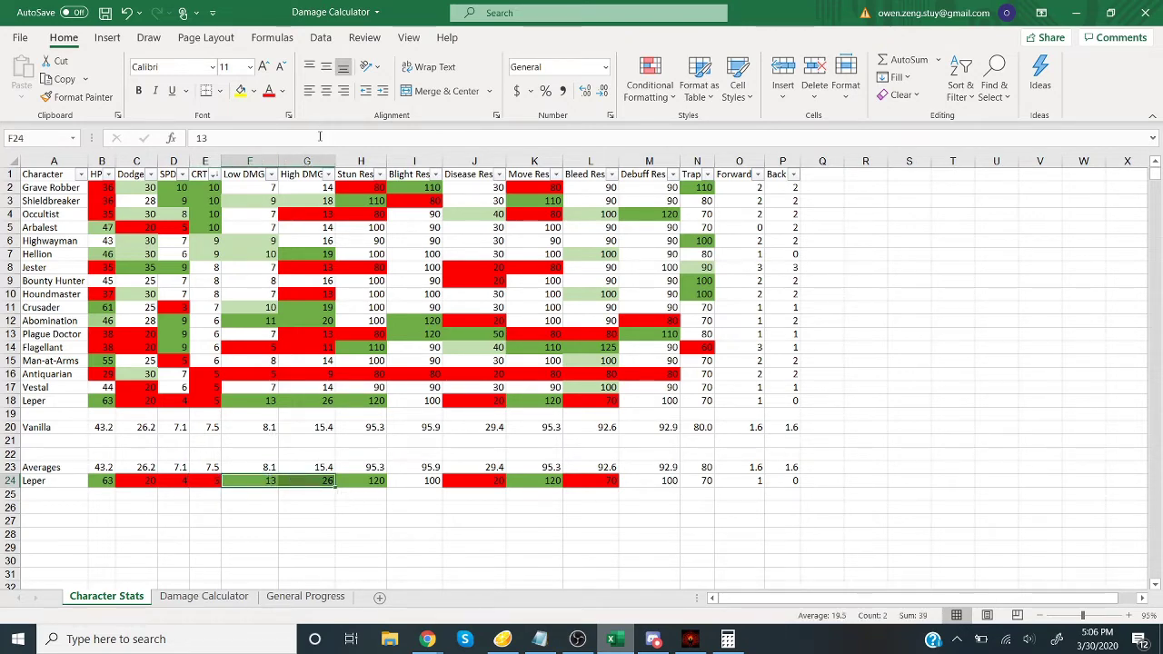
{"action": "left_click", "coordinate": [329, 174]}
{"action": "left_click", "coordinate": [195, 214]}
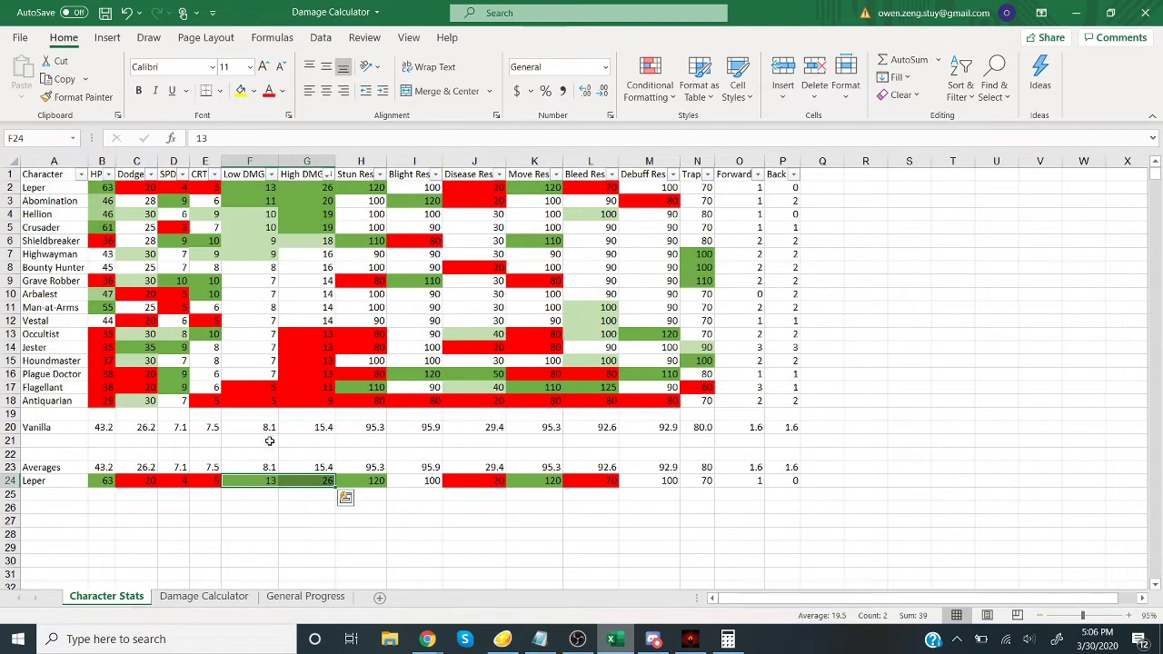
Step: Compare Leper's Low DMG and High DMG with Abomination's damage range and the Averages row
{"action": "left_click", "coordinate": [299, 505]}
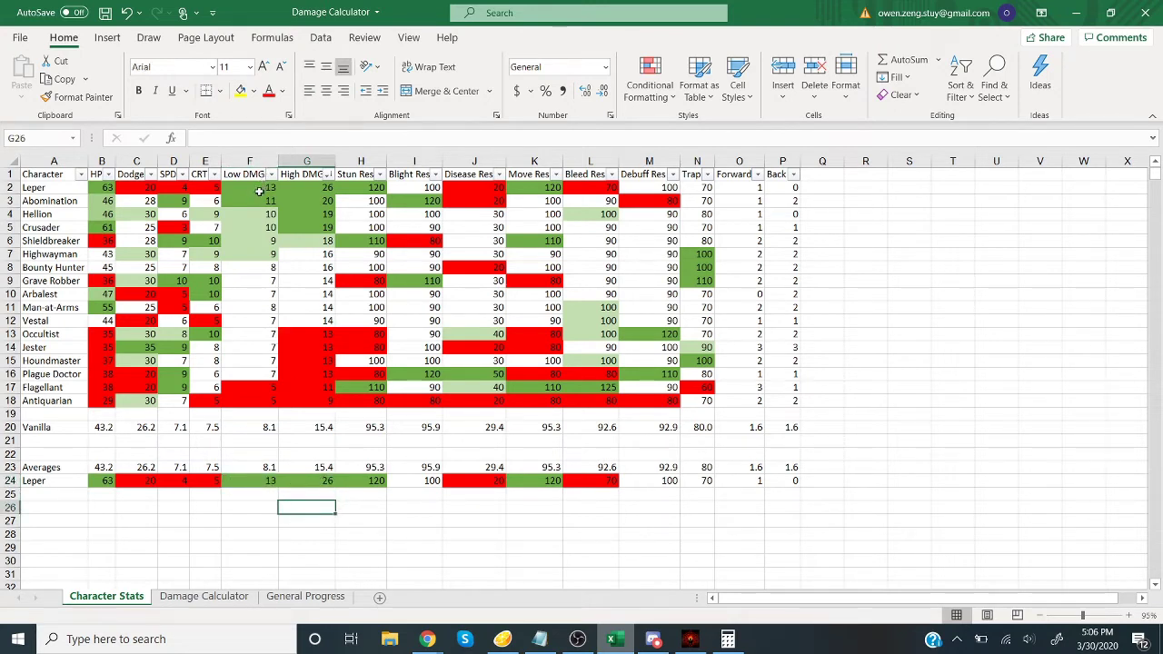
{"action": "left_click_drag", "start_coordinate": [259, 190], "coordinate": [297, 207]}
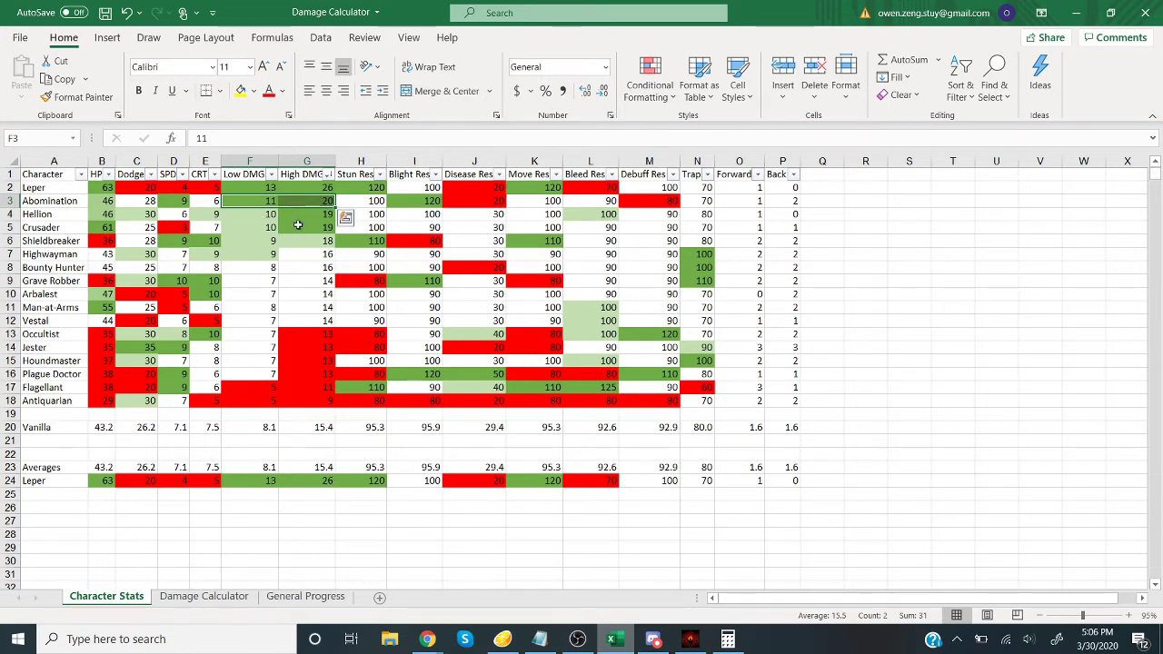
{"action": "key", "text": "Escape"}
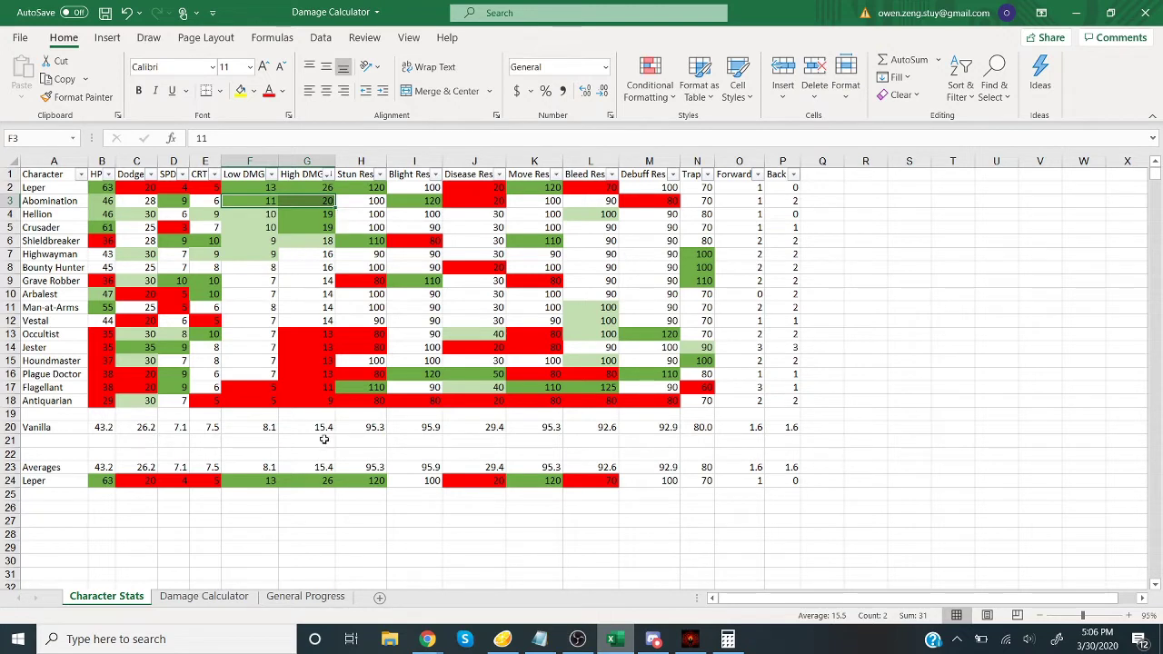
{"action": "mouse_move", "coordinate": [268, 481]}
{"action": "left_mouse_down"}
{"action": "mouse_move", "coordinate": [303, 480]}
{"action": "mouse_move", "coordinate": [273, 479]}
{"action": "mouse_move", "coordinate": [286, 479]}
{"action": "left_mouse_up"}
{"action": "key", "text": "ctrl+v"}
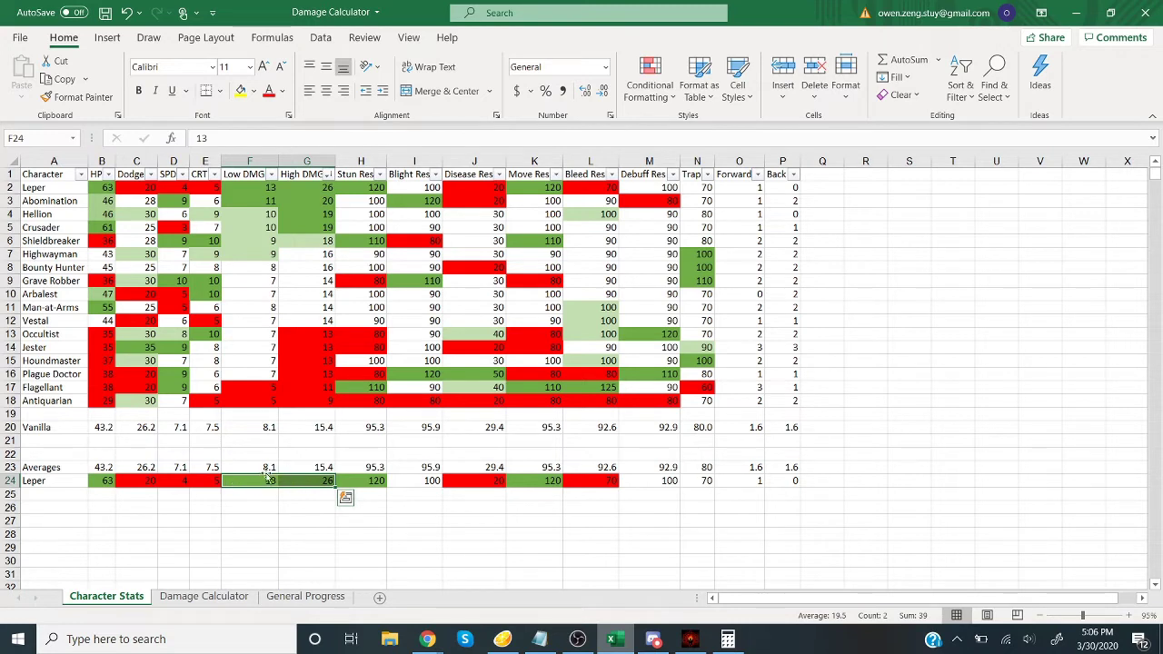
{"action": "key", "text": "Escape"}
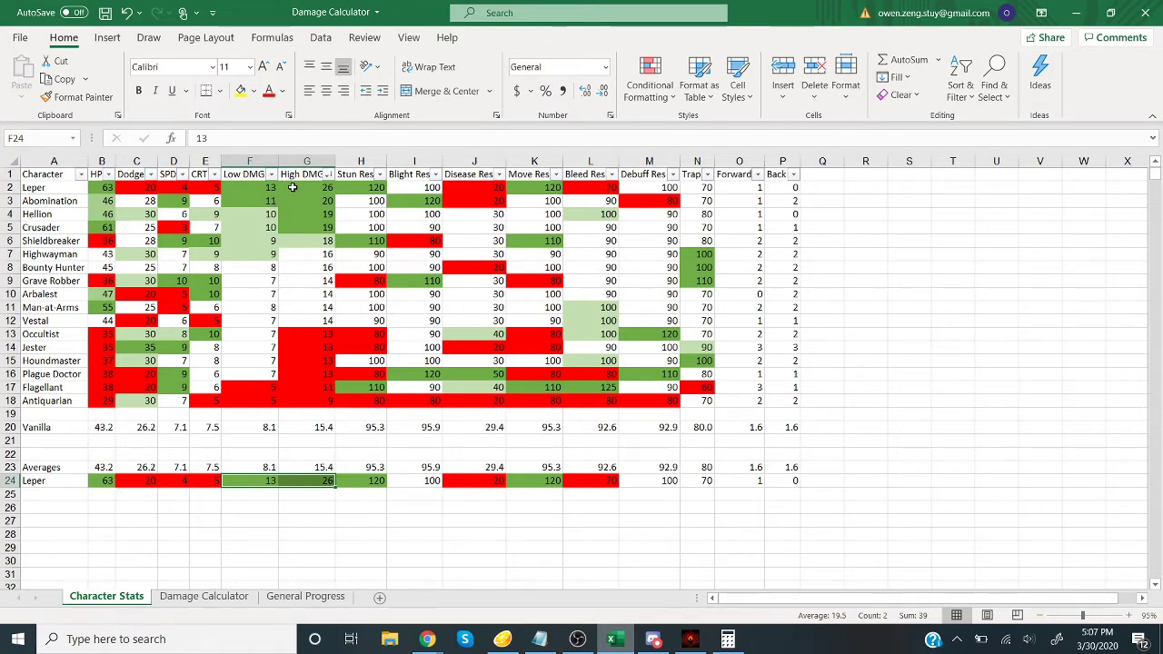
{"action": "key", "text": "ctrl+v"}
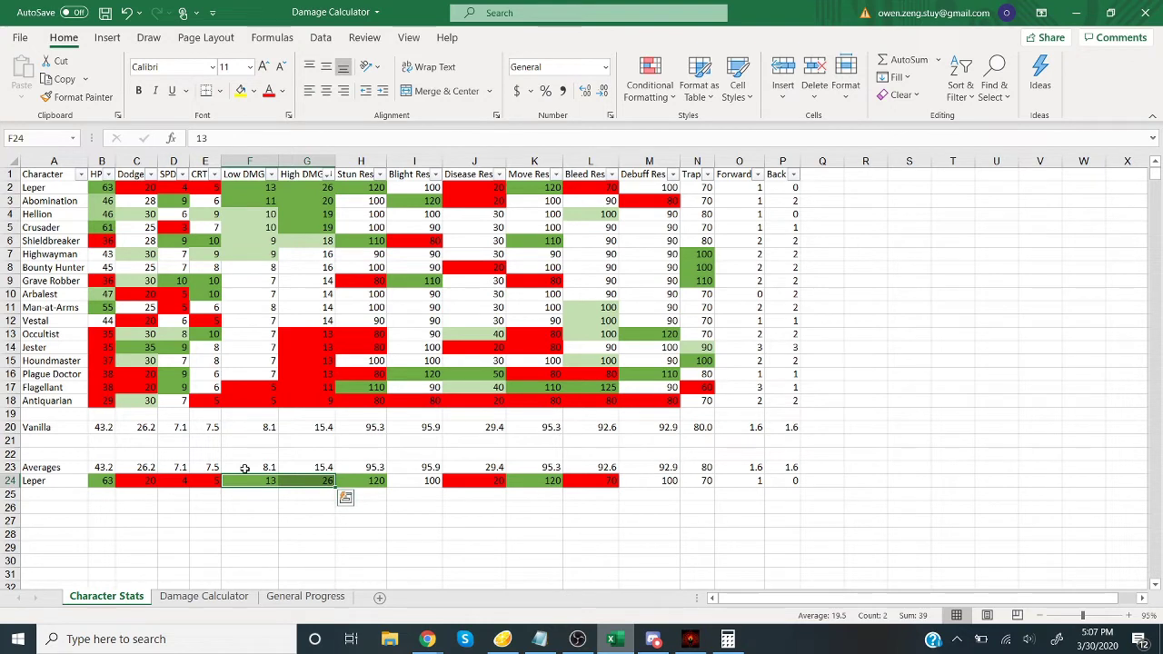
{"action": "left_click", "coordinate": [295, 506]}
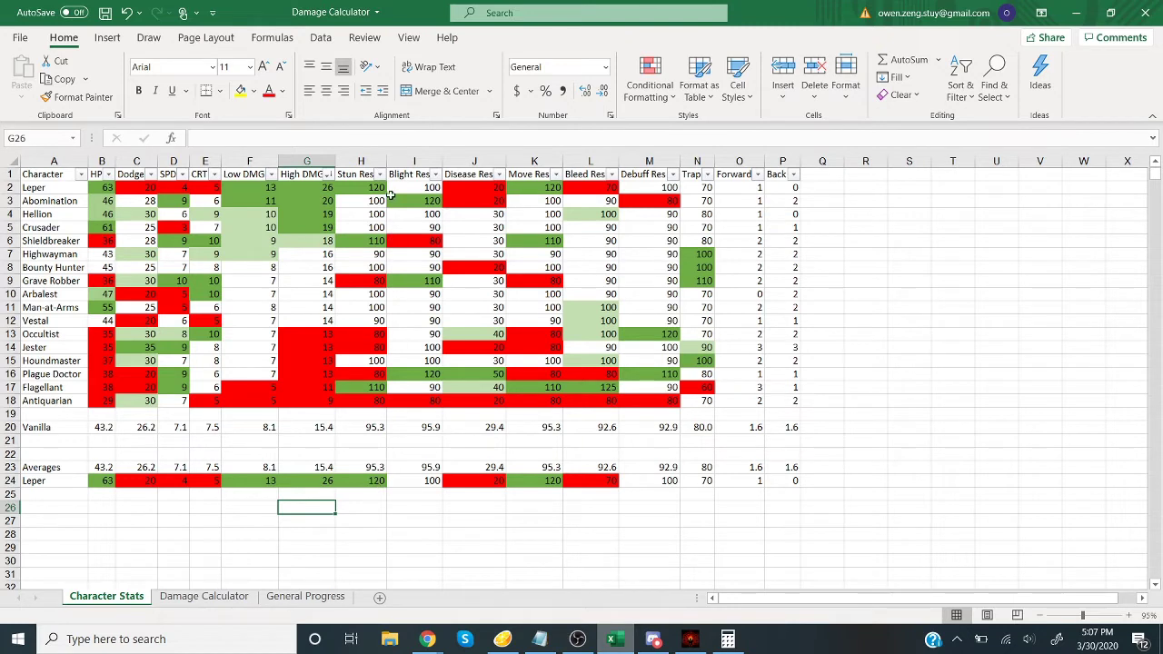
Step: Examine Leper's stun, blight, disease, move, bleed and debuff resistances, Trap value and Forward/Back movement in row 24 against the averages
{"action": "left_click", "coordinate": [379, 480]}
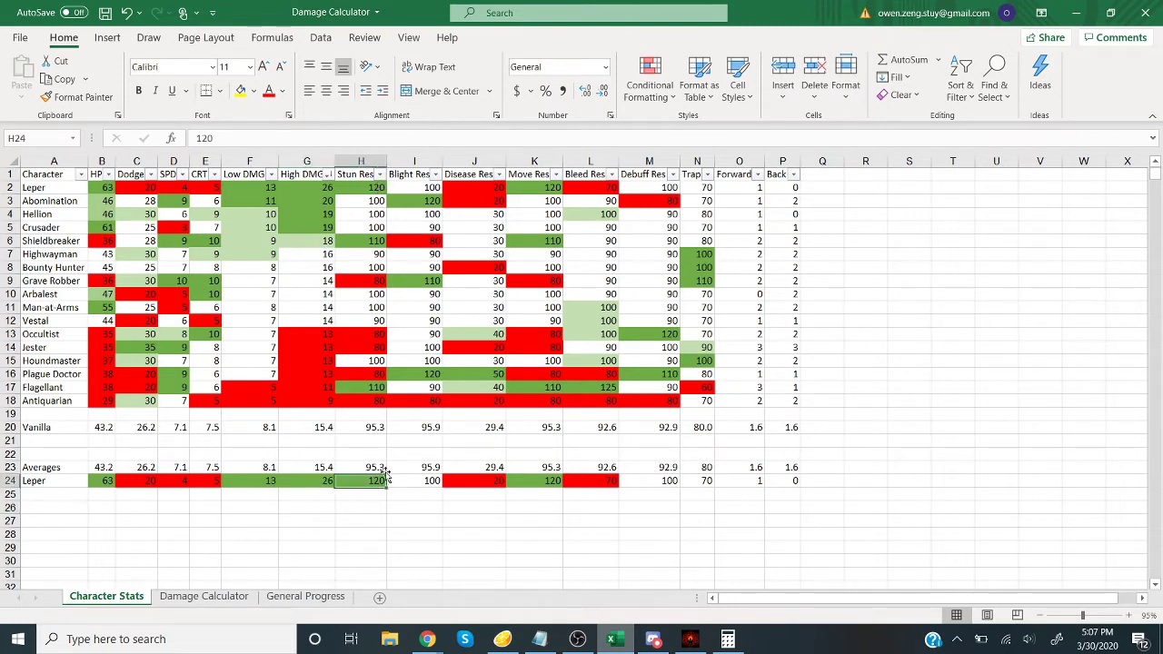
{"action": "left_click", "coordinate": [434, 480]}
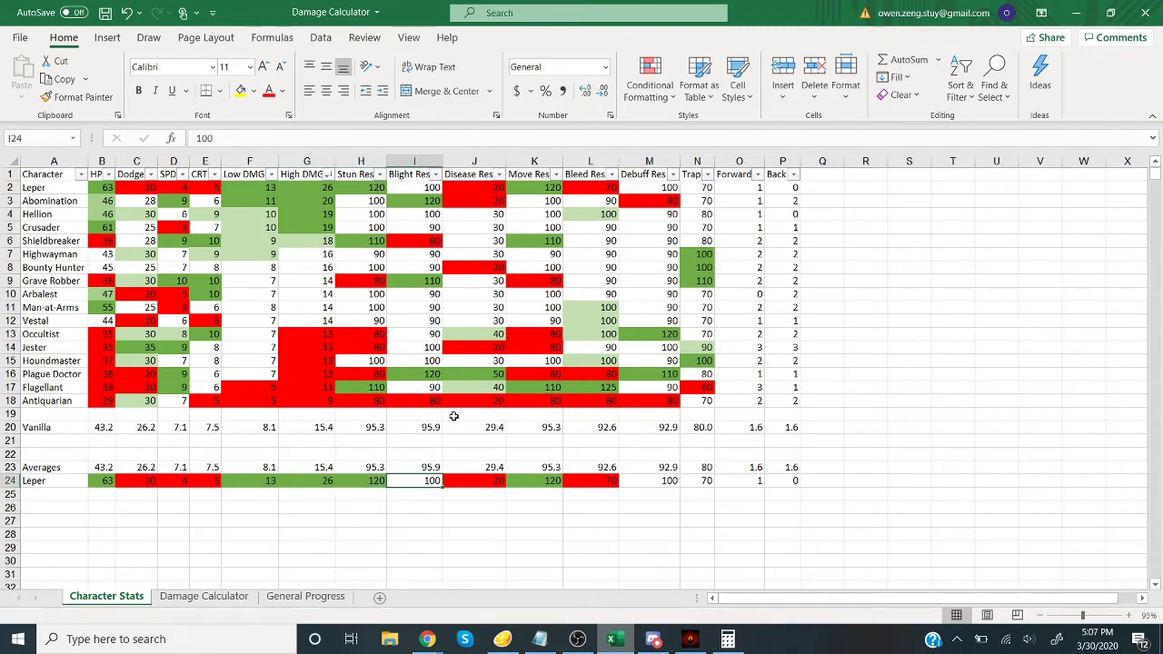
{"action": "left_click", "coordinate": [478, 480]}
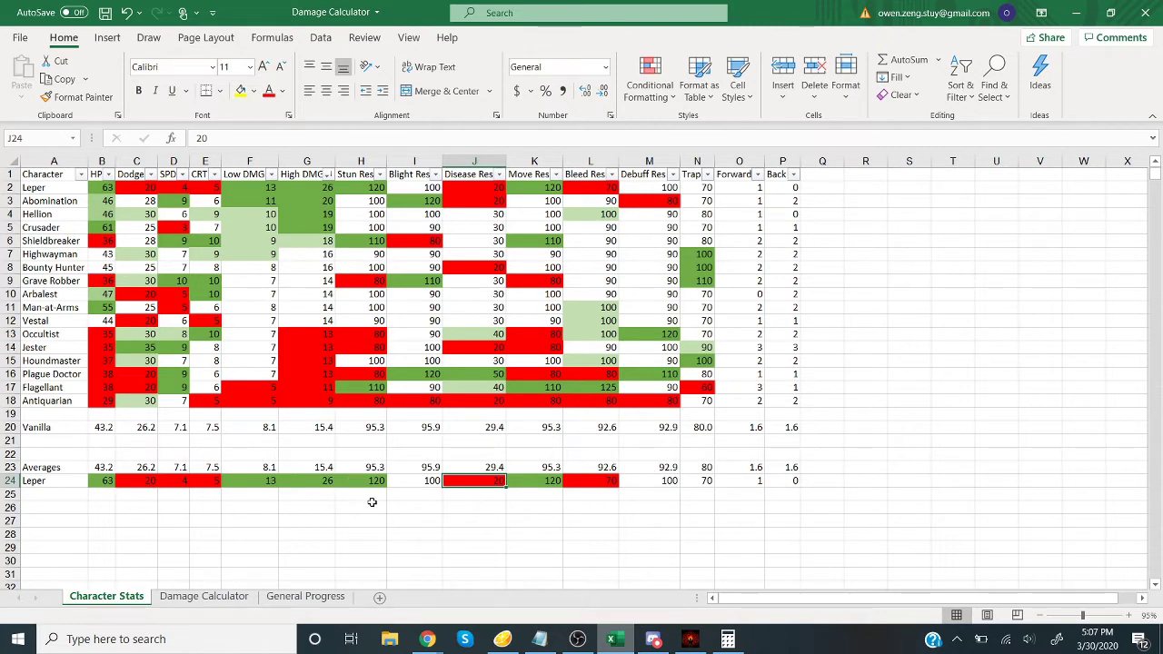
{"action": "left_click", "coordinate": [524, 479]}
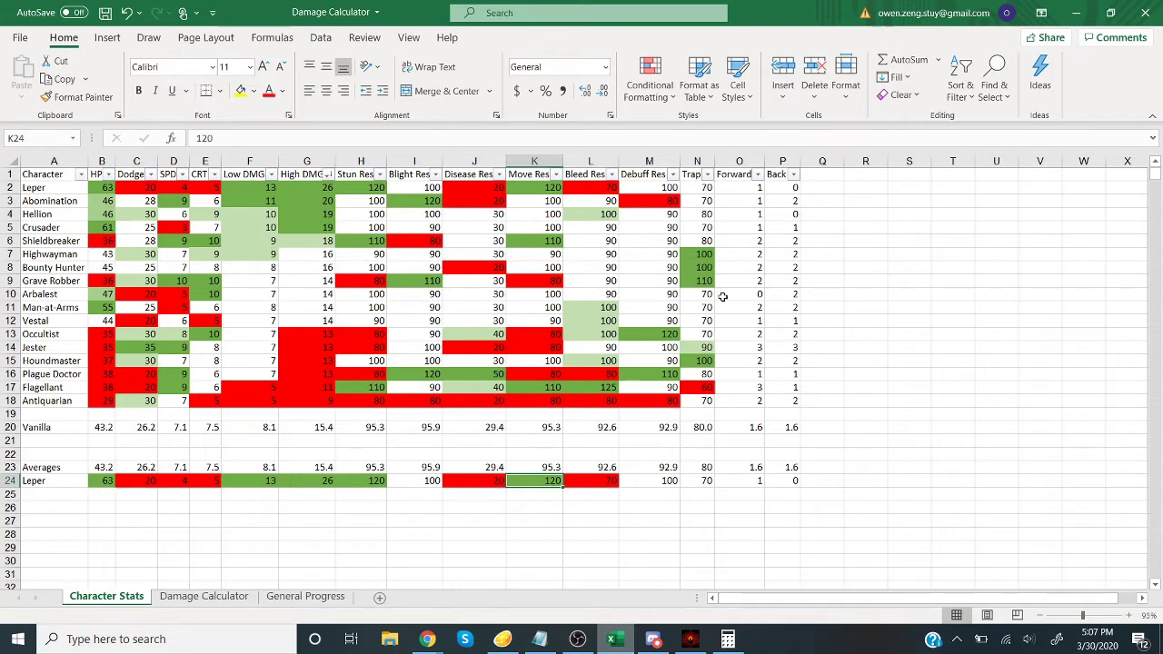
{"action": "left_click_drag", "start_coordinate": [612, 490], "coordinate": [611, 482]}
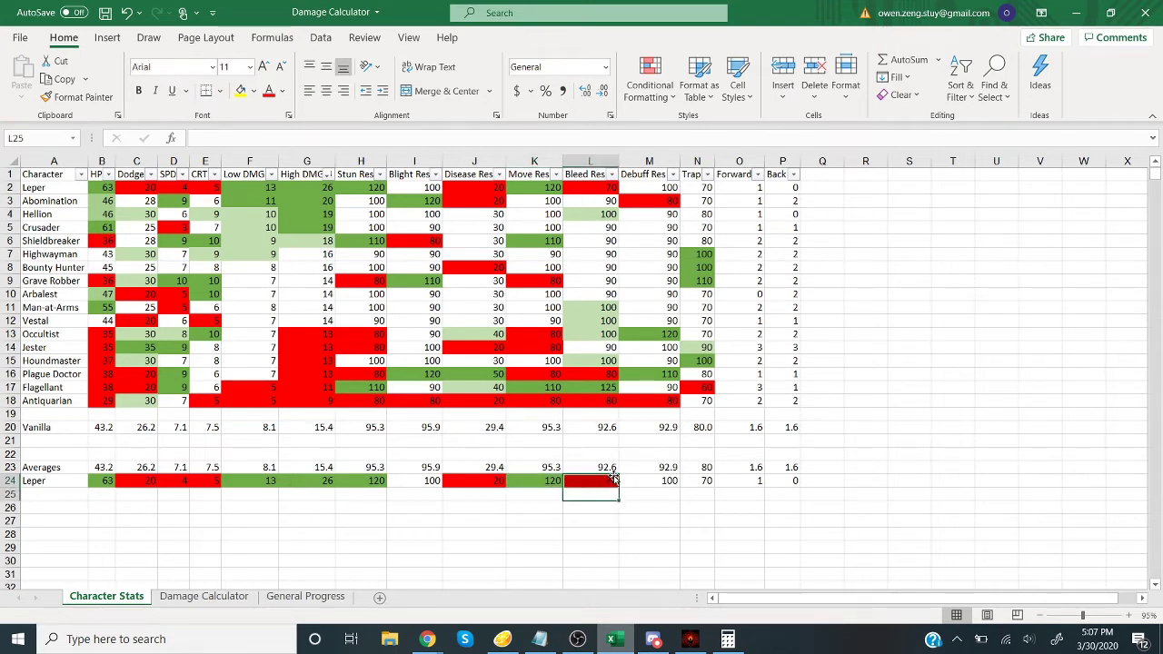
{"action": "left_click", "coordinate": [610, 480]}
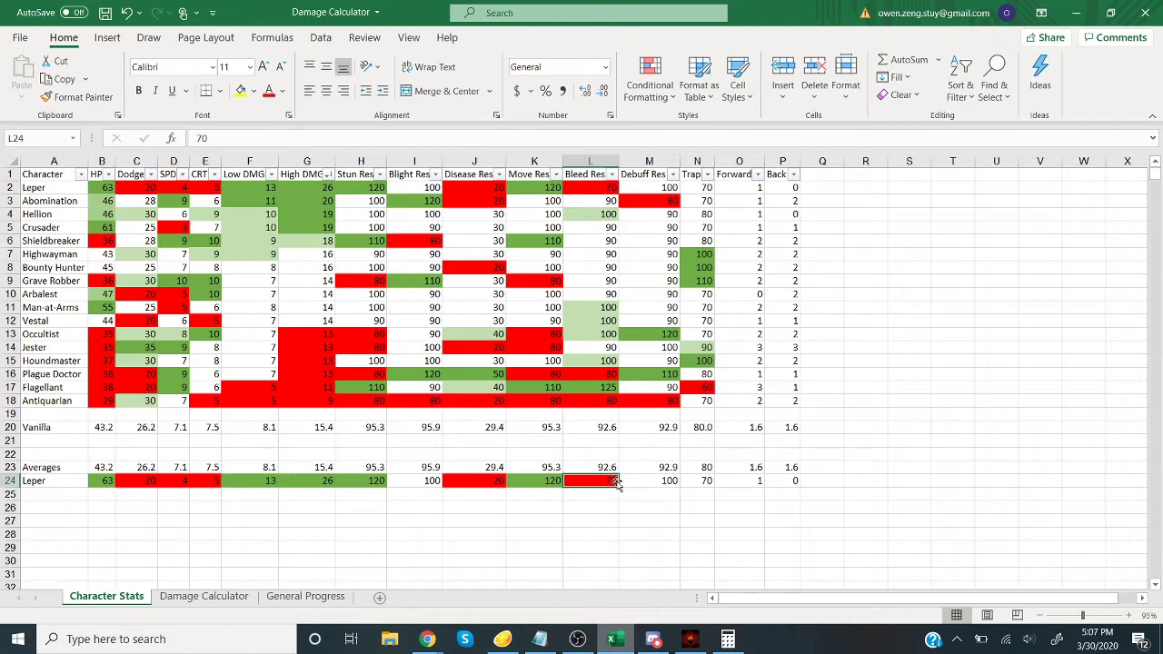
{"action": "left_click", "coordinate": [658, 486]}
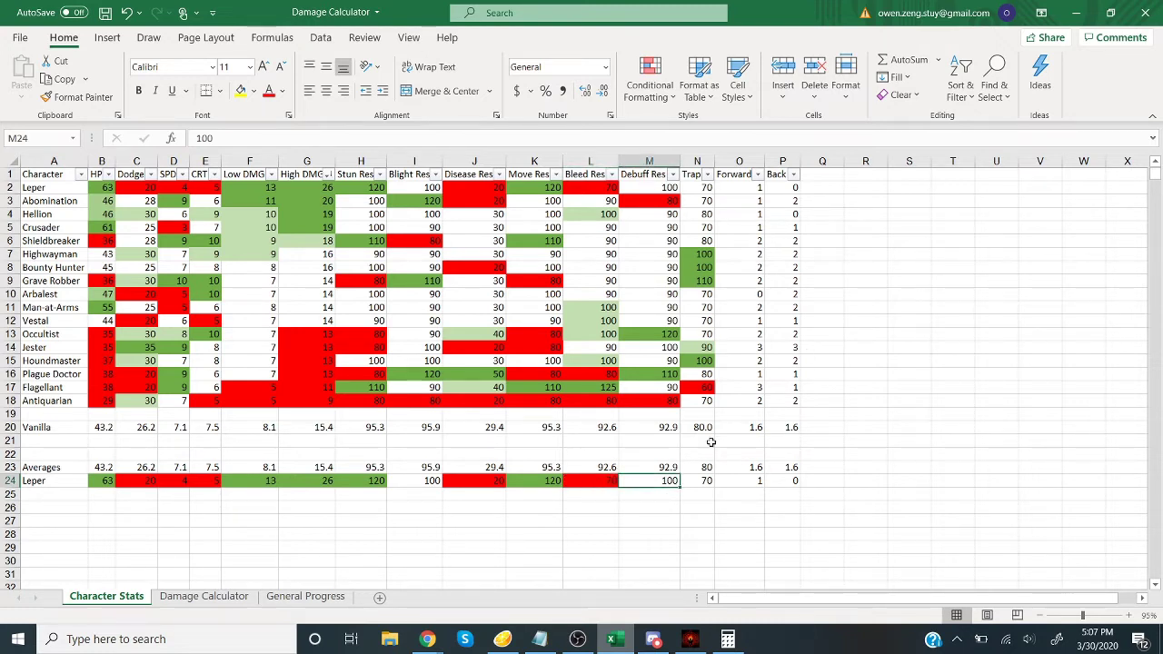
{"action": "left_click", "coordinate": [704, 487]}
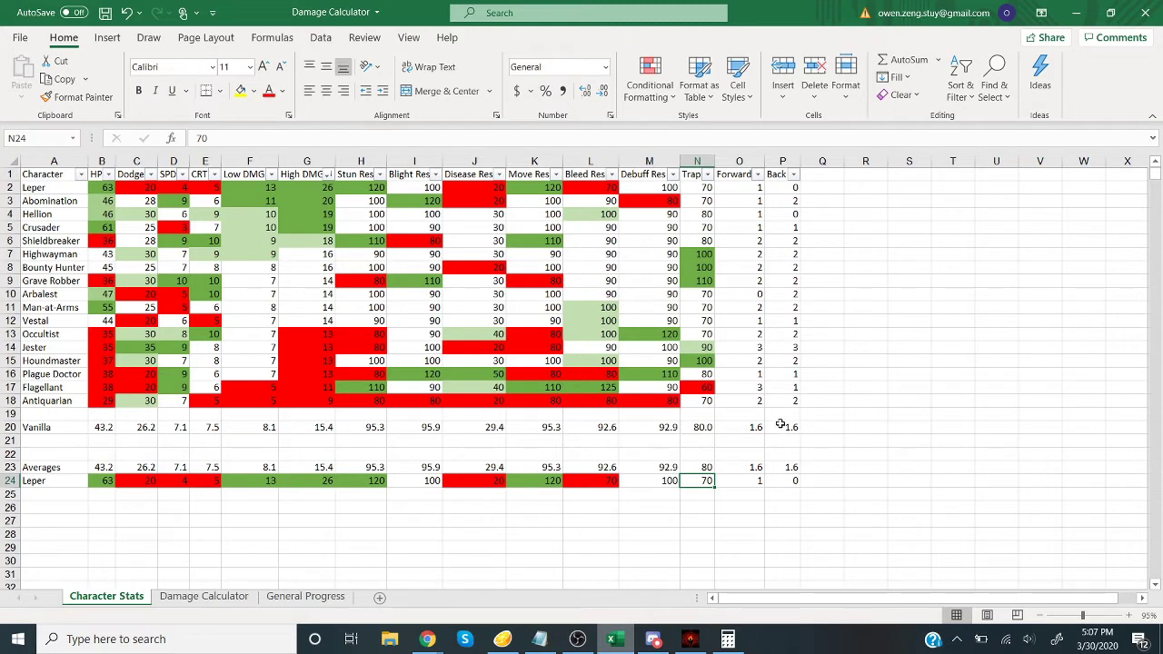
{"action": "left_click_drag", "start_coordinate": [755, 483], "coordinate": [785, 481]}
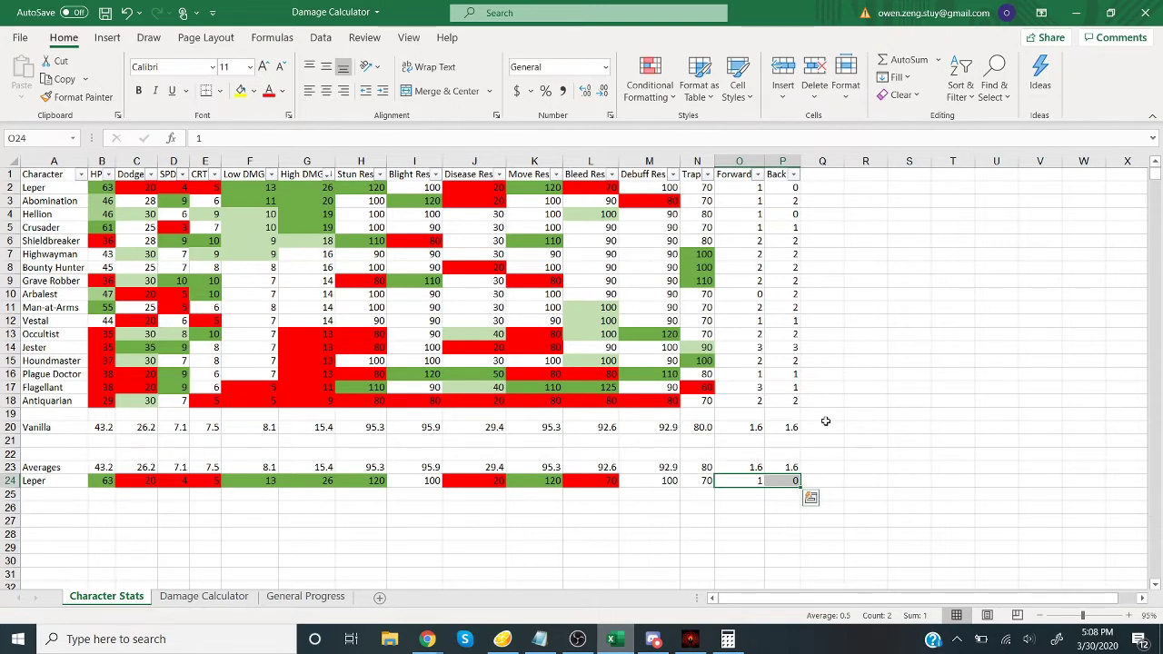
{"action": "left_click", "coordinate": [761, 481]}
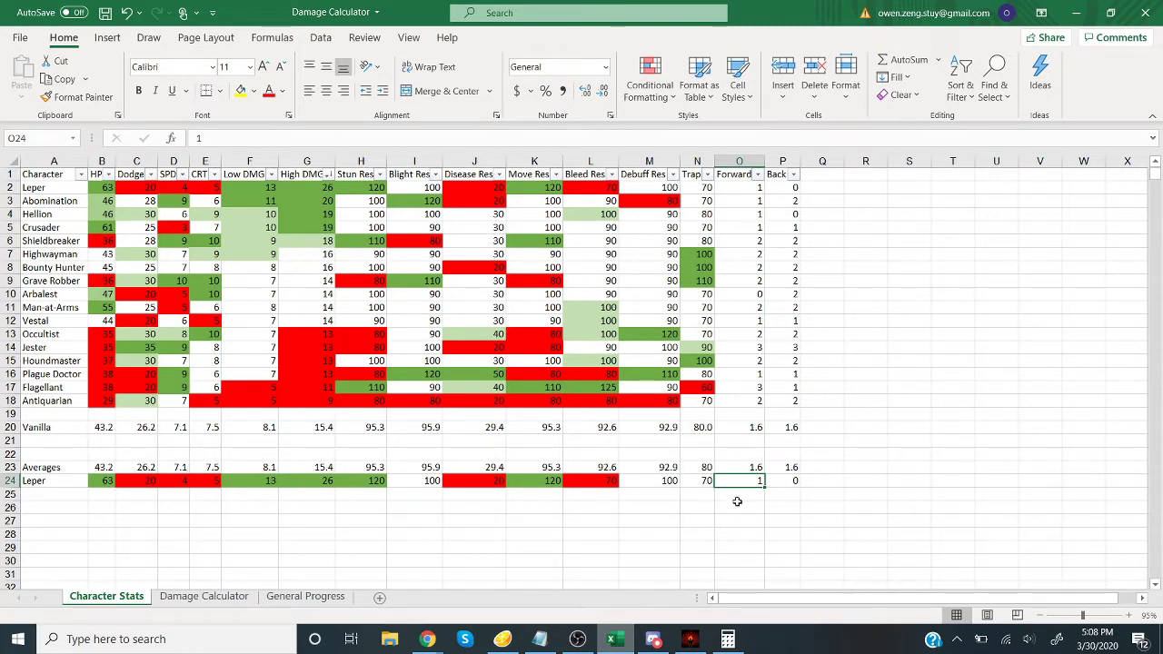
{"action": "left_click_drag", "start_coordinate": [758, 480], "coordinate": [826, 478]}
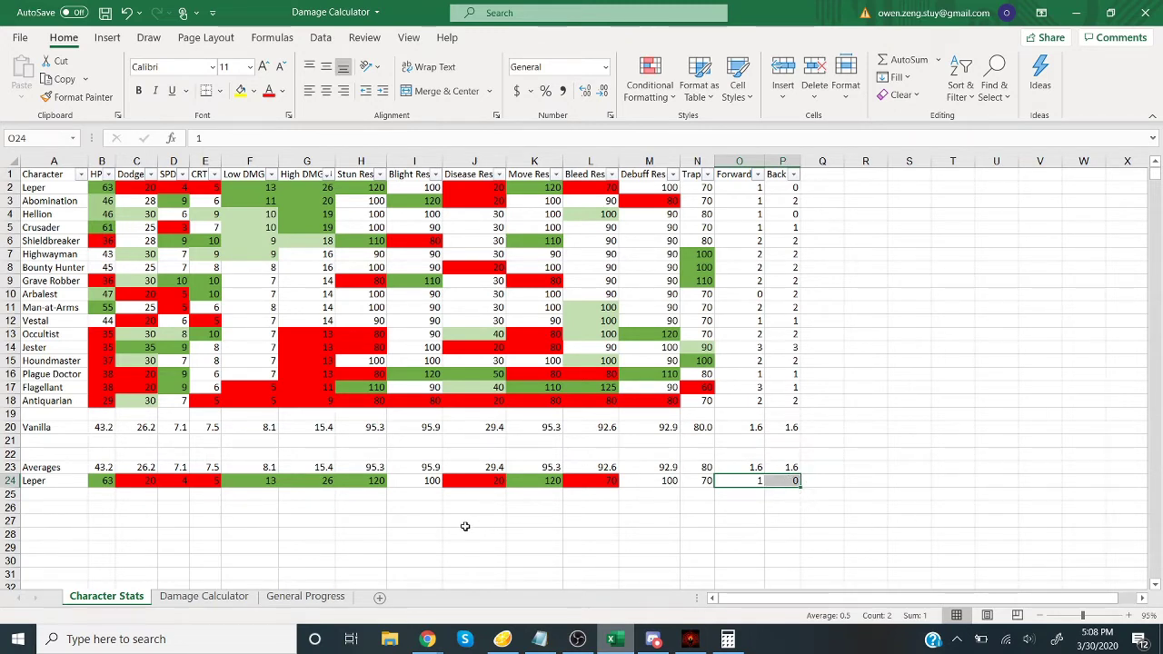
Step: Review Leper's HP, Dodge, blight and bleed resistances, speed, crit, damage and movement in row 24 once more
{"action": "left_click_drag", "start_coordinate": [98, 481], "coordinate": [136, 481]}
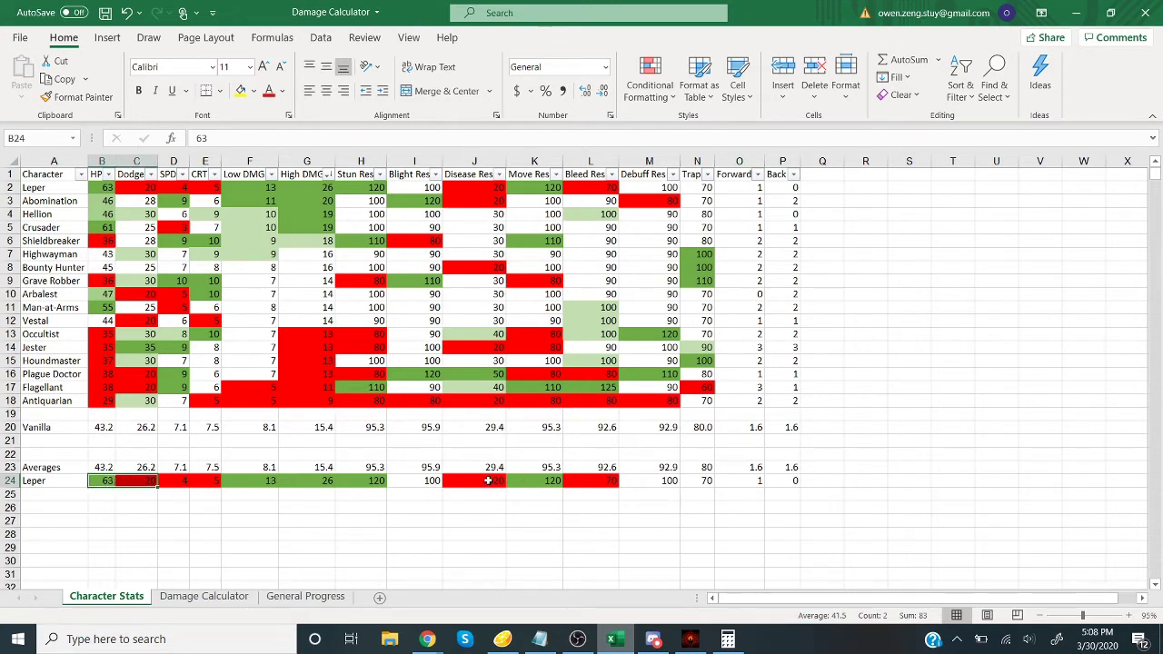
{"action": "left_click", "coordinate": [427, 481]}
{"action": "left_click_drag", "start_coordinate": [572, 489], "coordinate": [602, 479]}
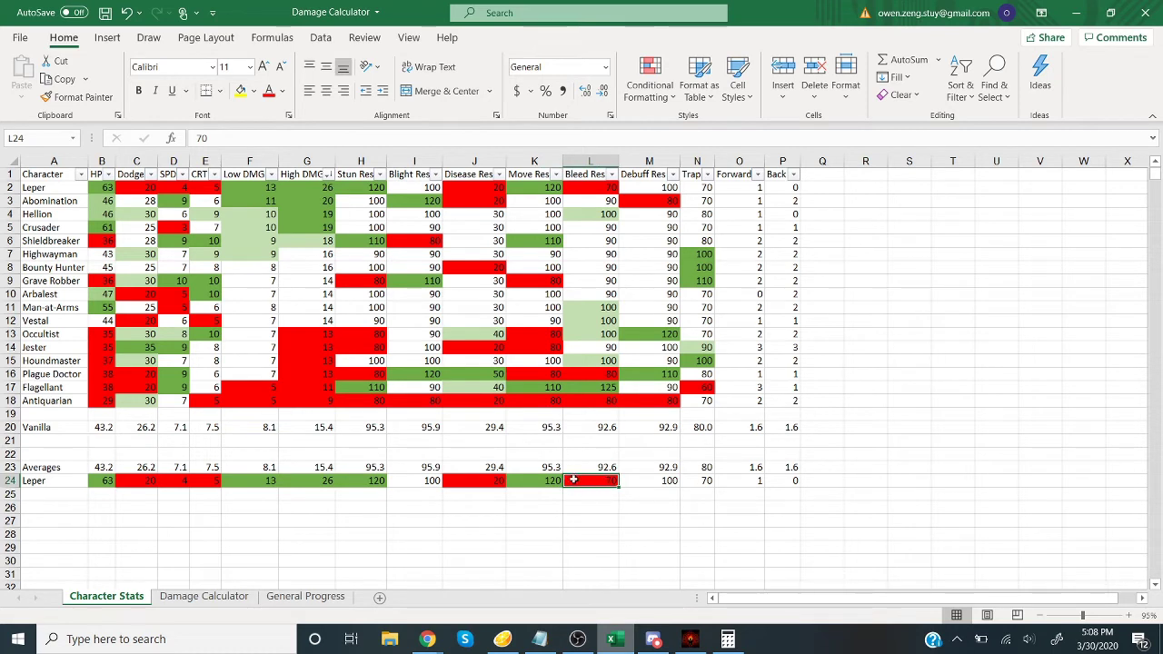
{"action": "left_click", "coordinate": [107, 478]}
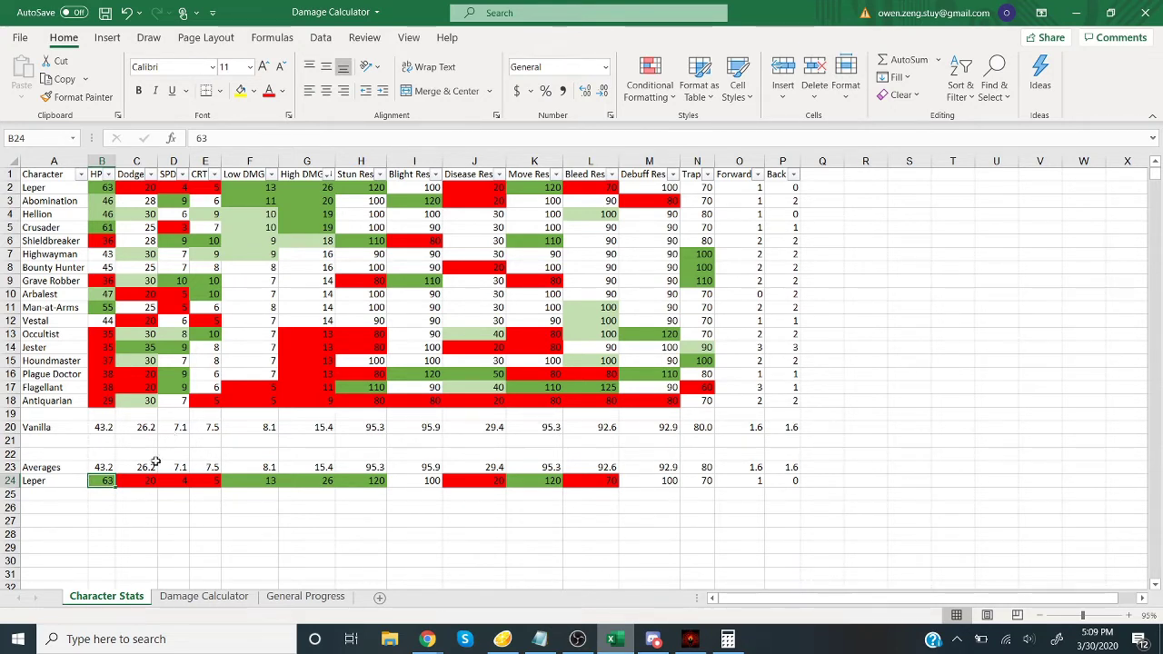
{"action": "left_click", "coordinate": [178, 481]}
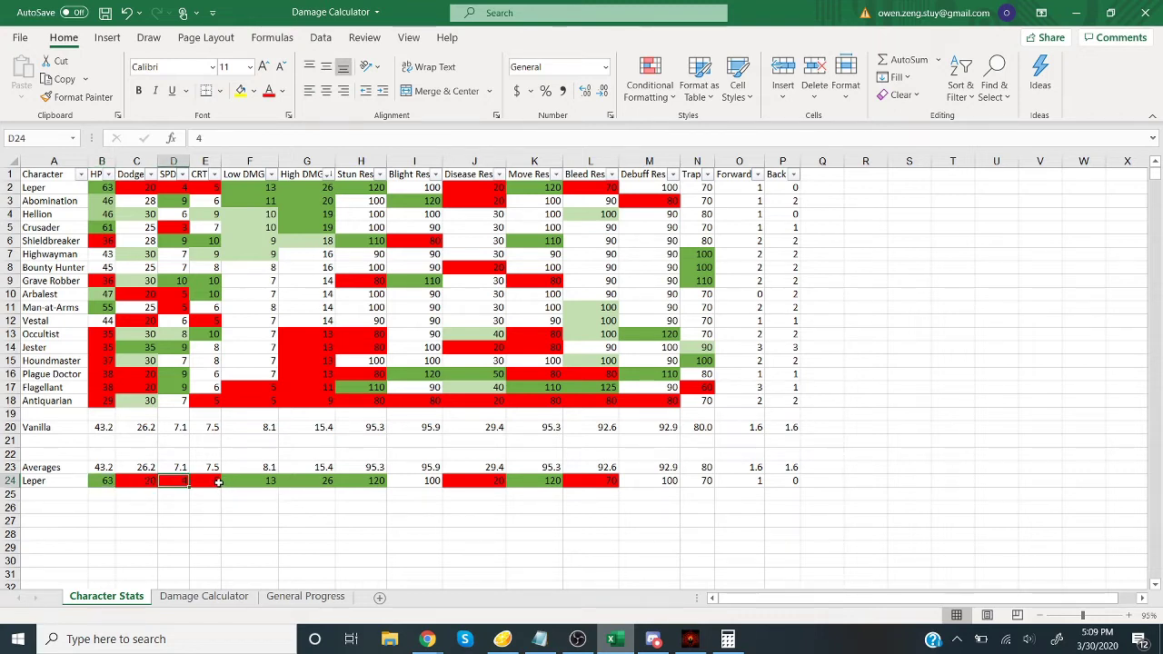
{"action": "left_click_drag", "start_coordinate": [238, 481], "coordinate": [285, 481]}
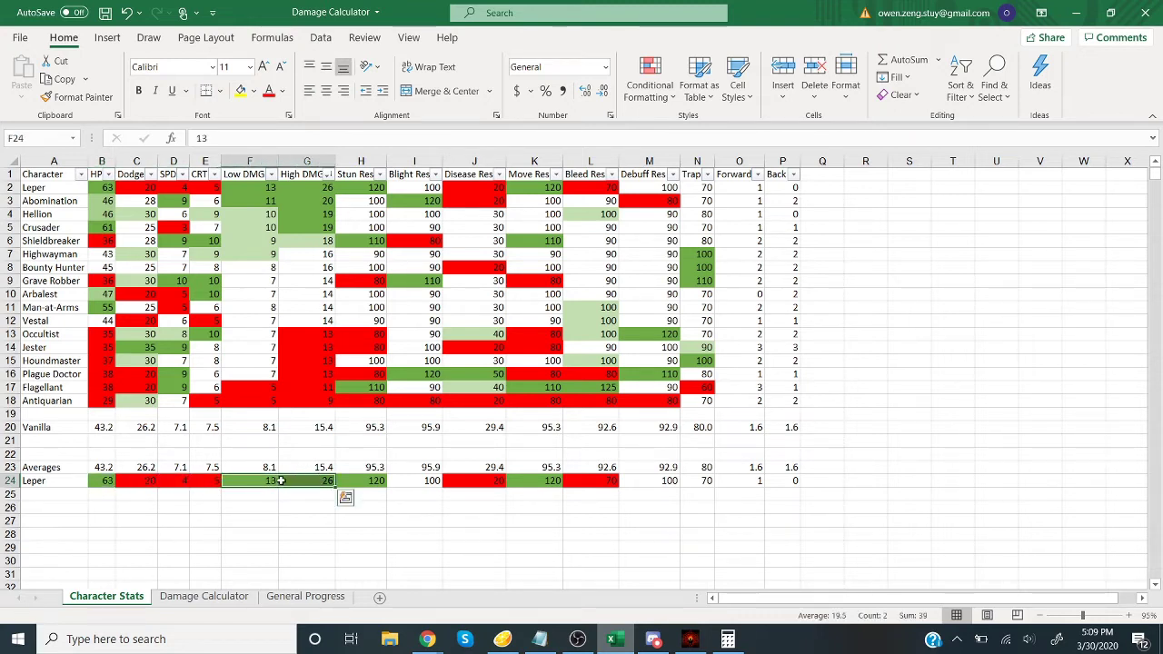
{"action": "left_click", "coordinate": [206, 481]}
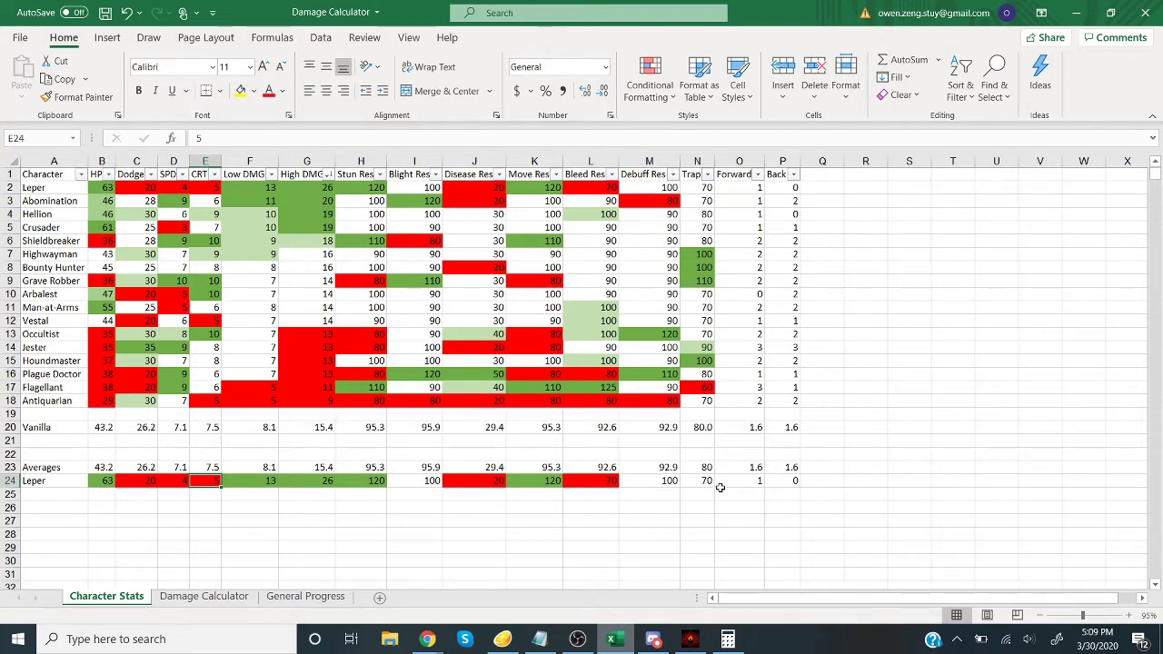
{"action": "left_click_drag", "start_coordinate": [722, 482], "coordinate": [785, 495]}
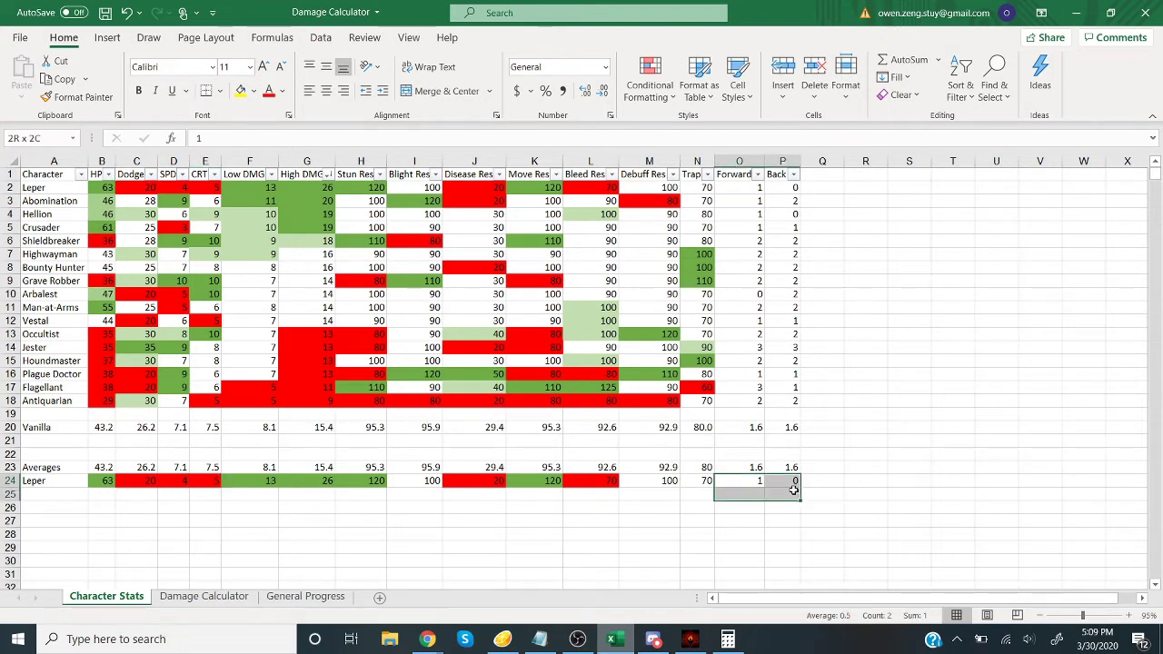
{"action": "left_click", "coordinate": [180, 481]}
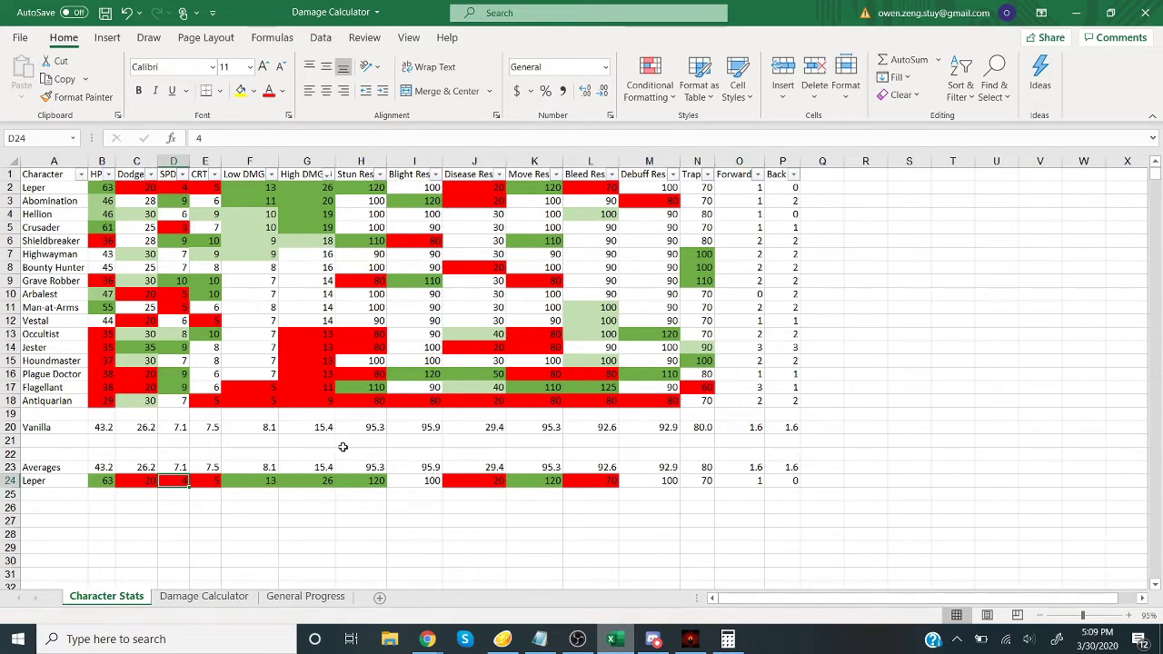